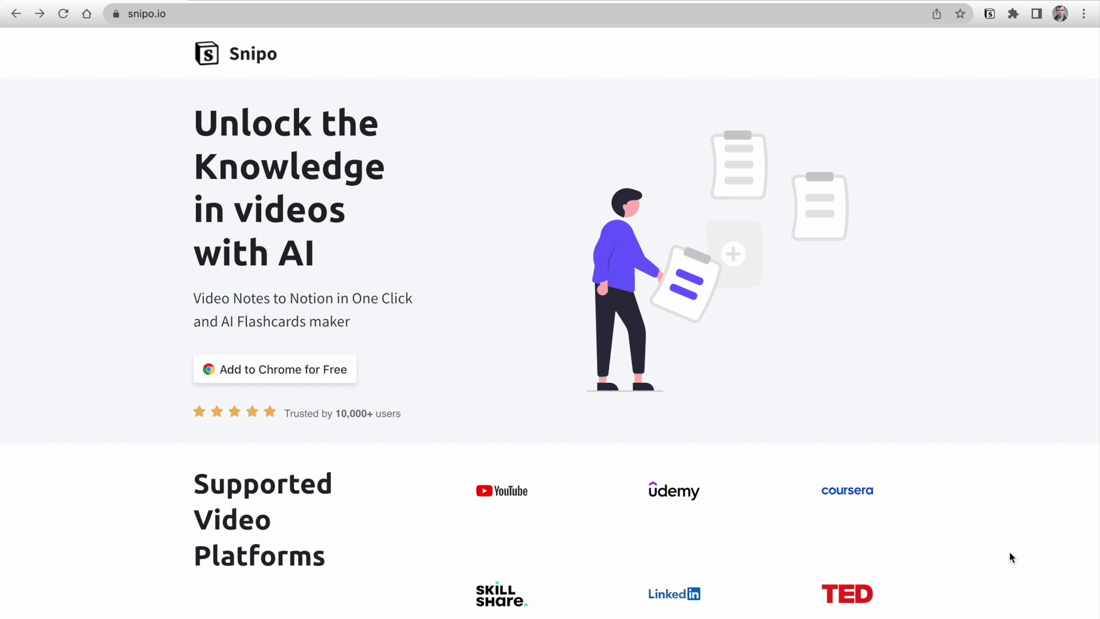
- Browse Snipo's Supported Video Platforms section, then switch to the Coursera dashboard window
scroll(1009, 551, down, 7)
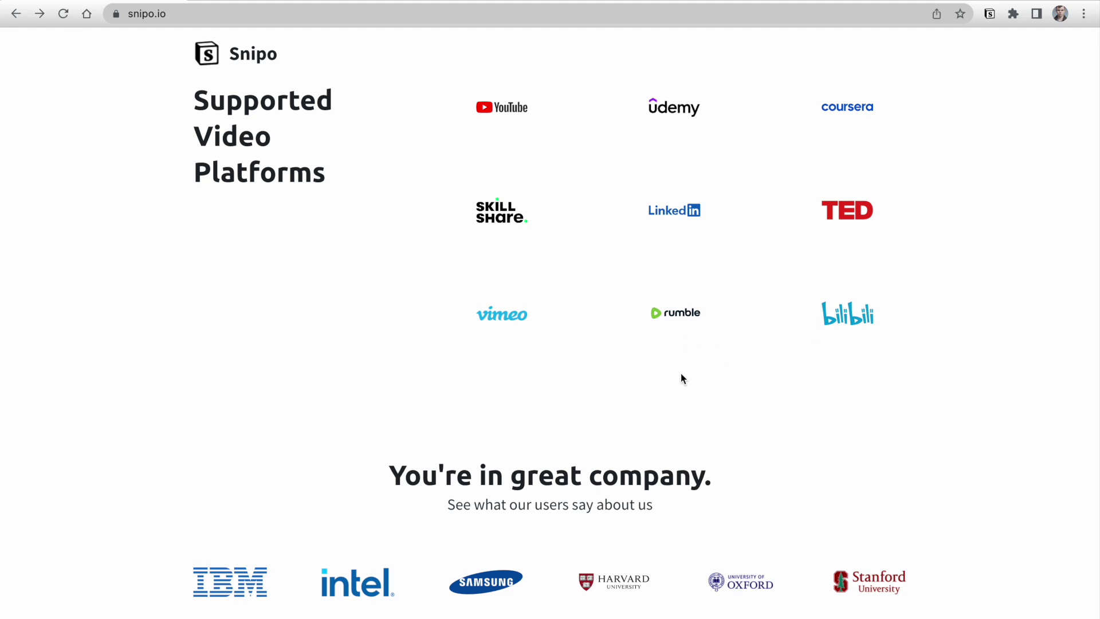
key(ctrl+Left)
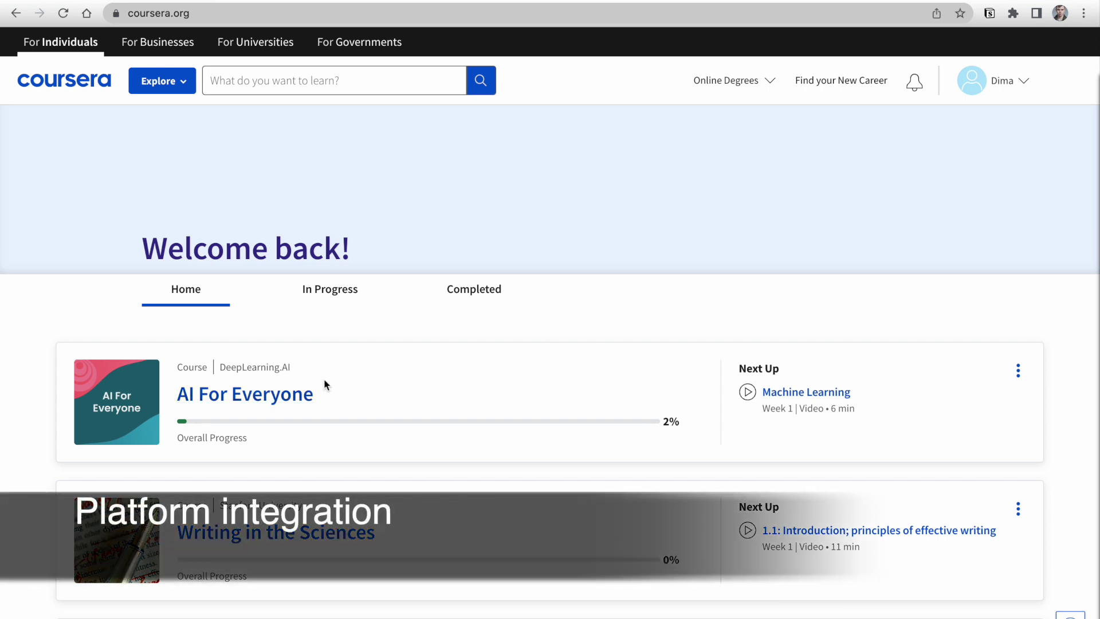
- Open the Machine Learning lecture, pause it at 0:06, and start Snipo notes in Notion
click(802, 393)
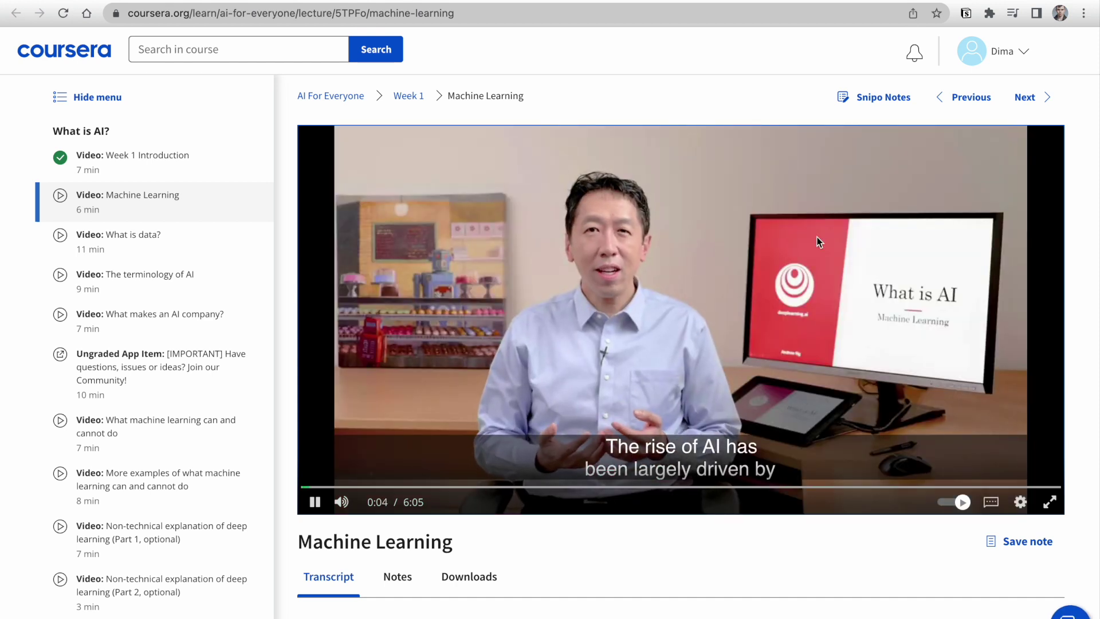
click(883, 129)
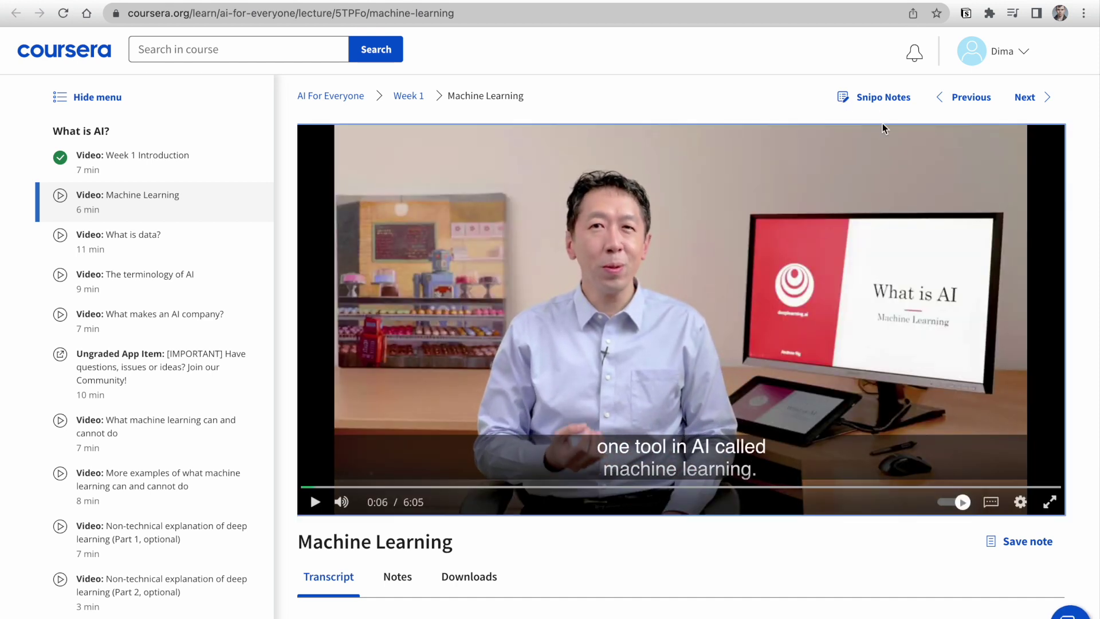
click(963, 16)
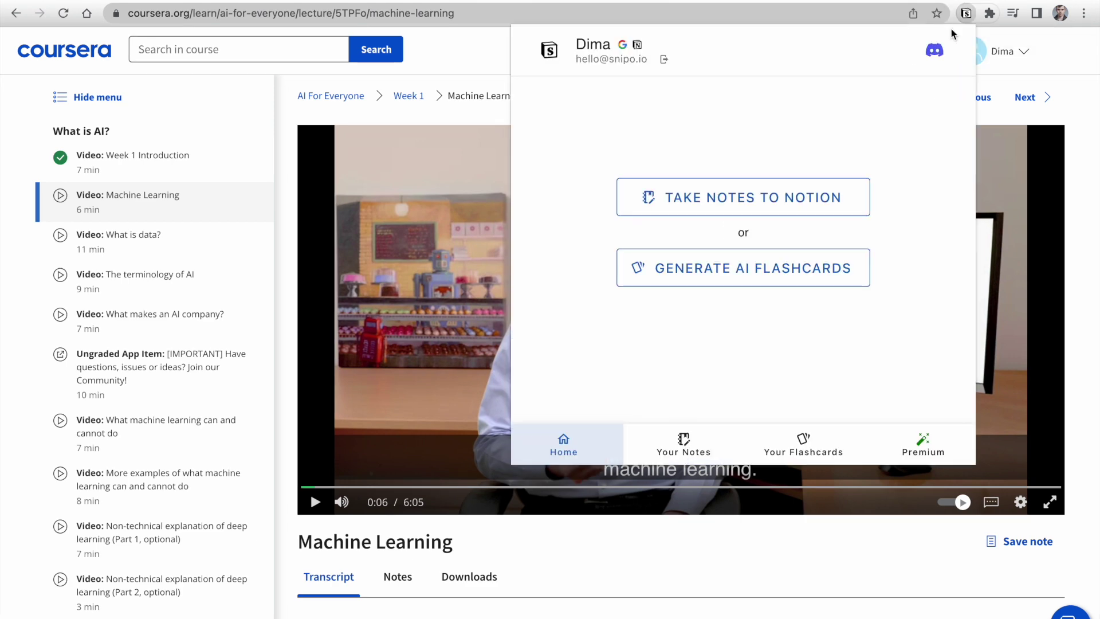
click(734, 202)
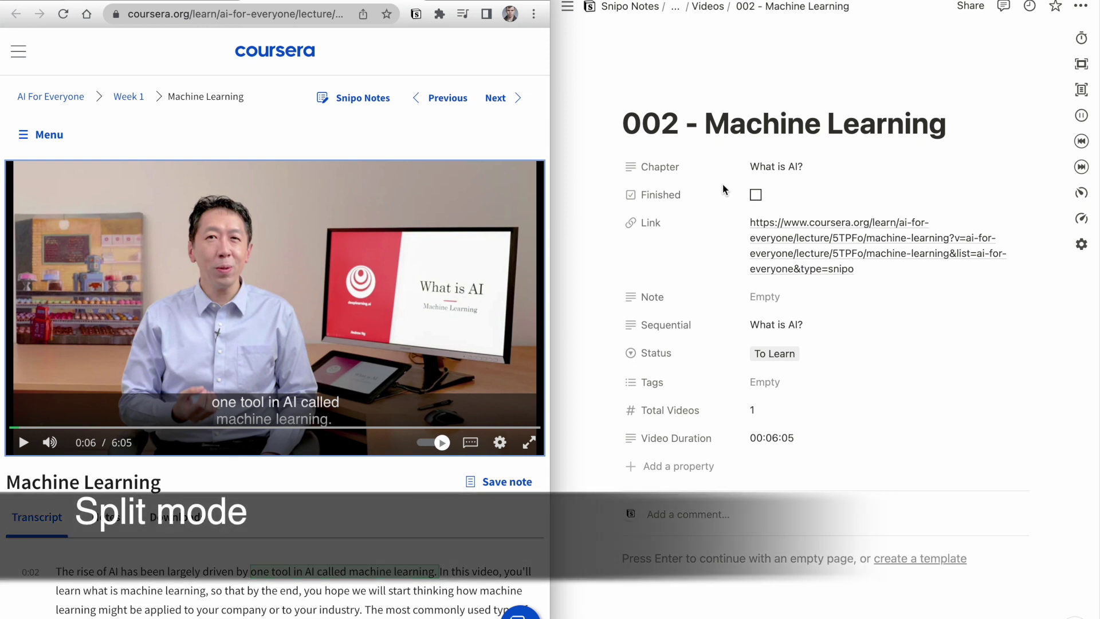
- Focus the '002 - Machine Learning' Notion page and start a blank body line
click(582, 233)
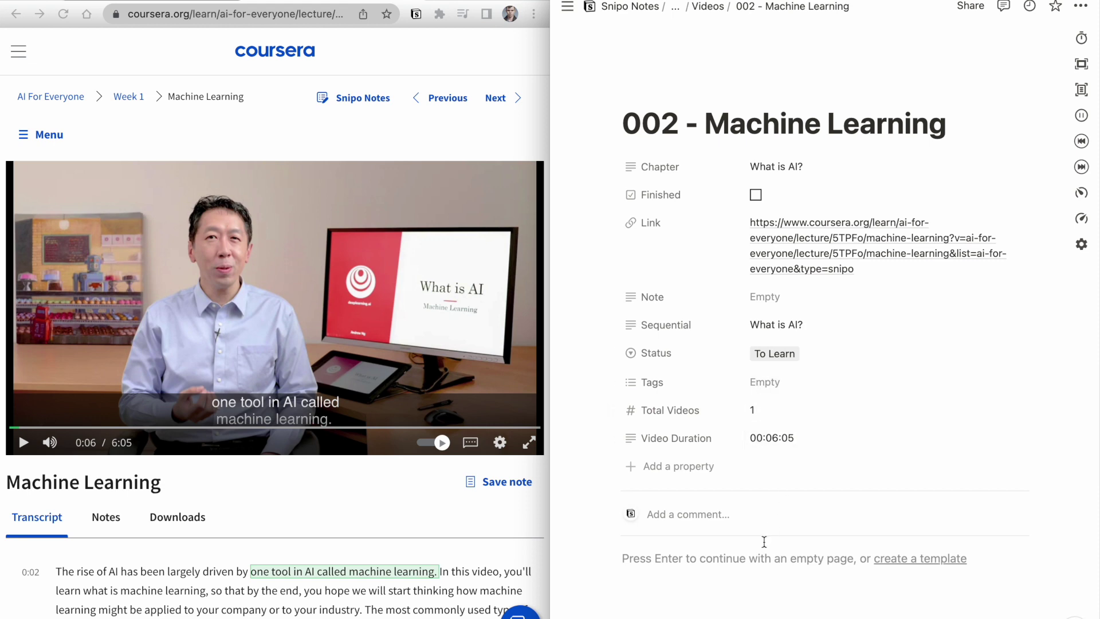
click(767, 560)
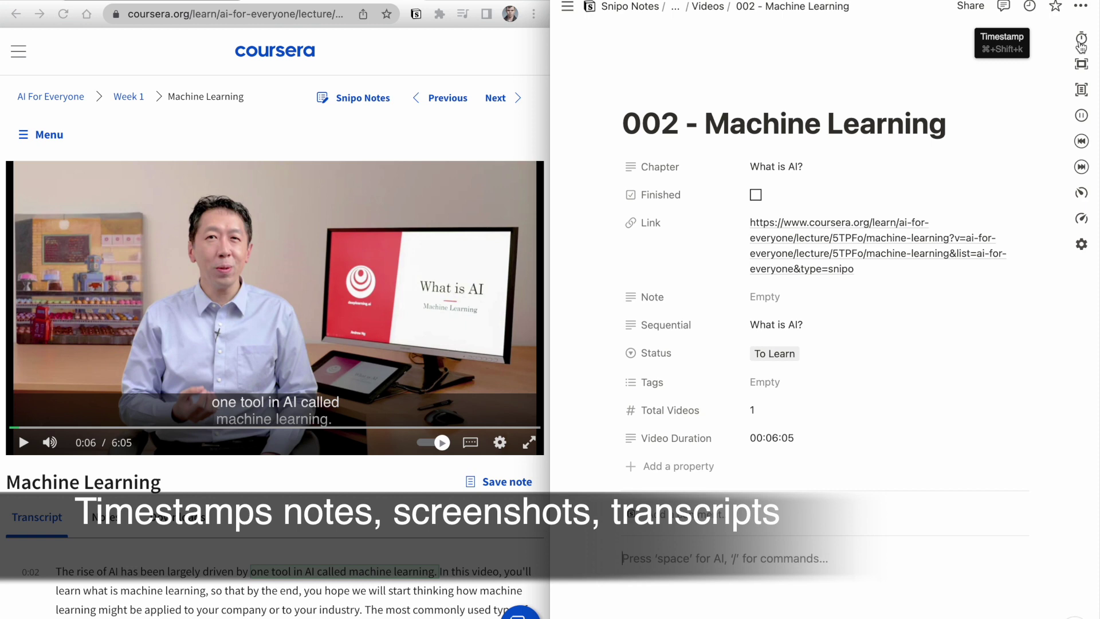
- Add a '0:06 note' timestamp line, a lecture screenshot, and the 0:08 supervised-learning transcript excerpt
click(1081, 40)
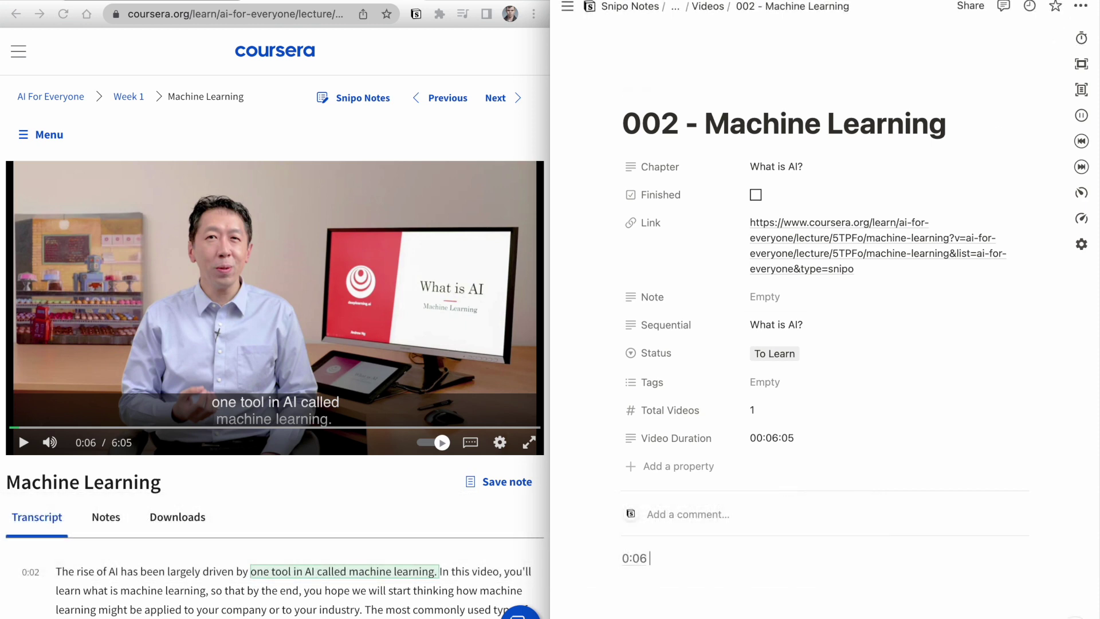
text(note)
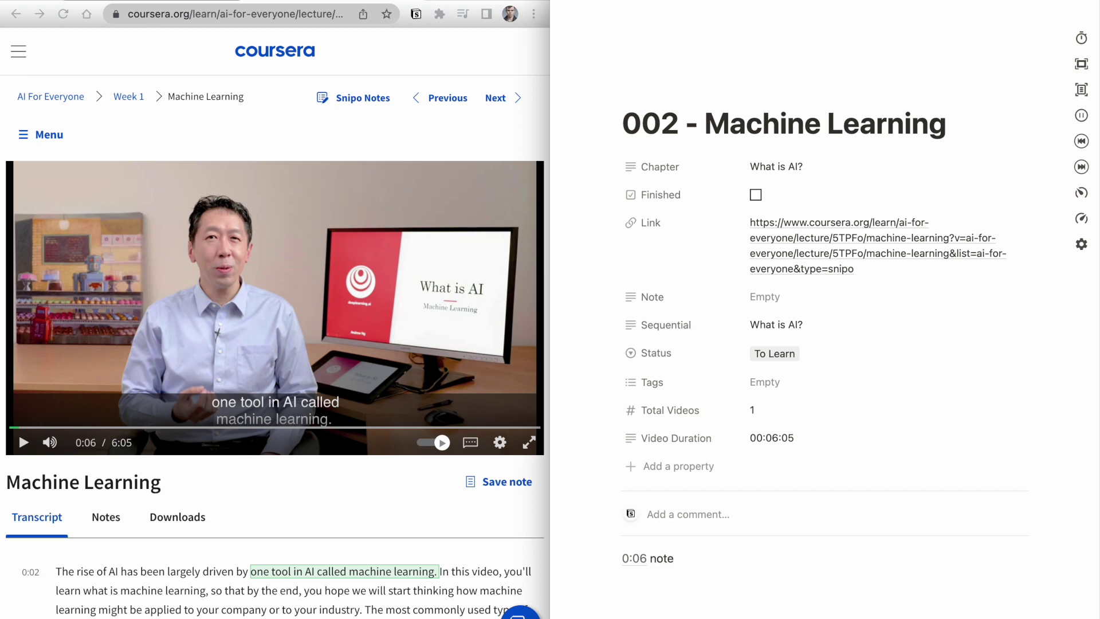
key(Return)
key(Return)
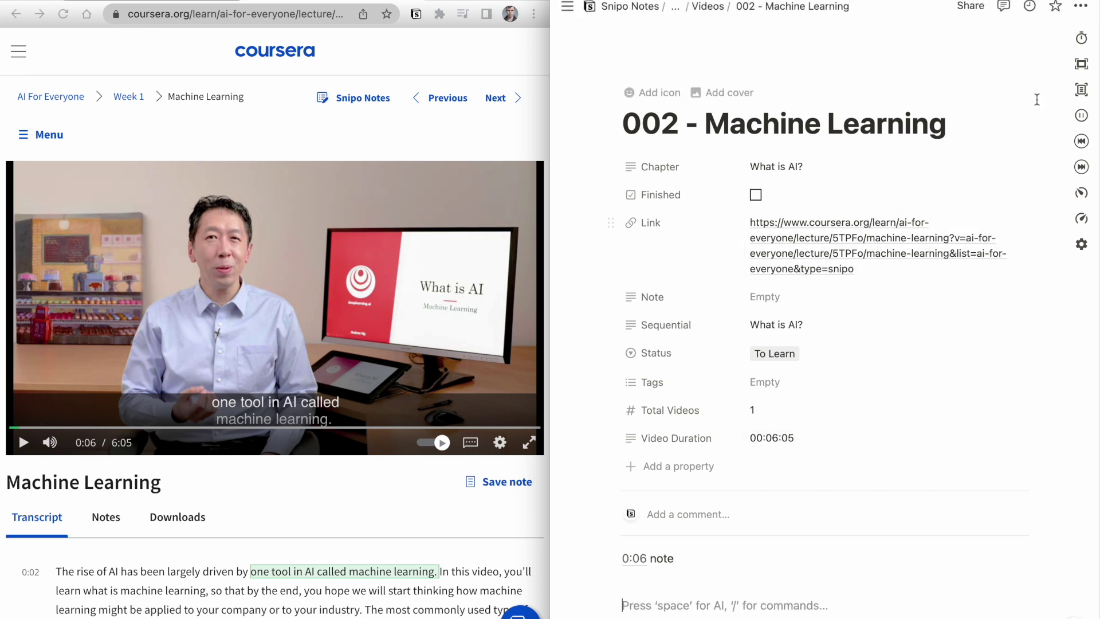
click(1081, 64)
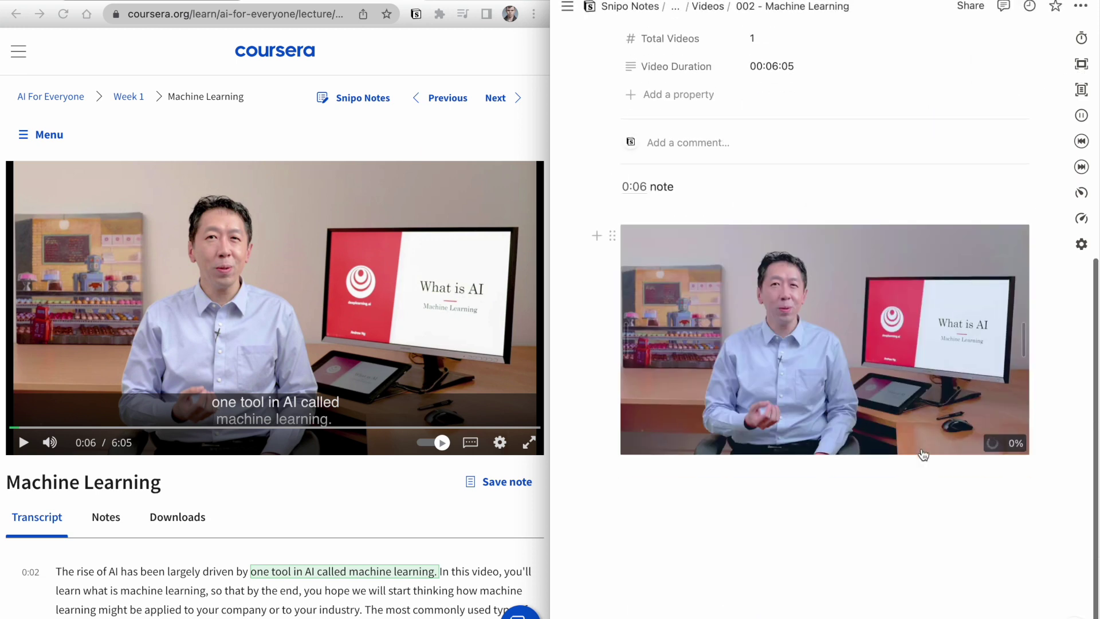
click(1081, 92)
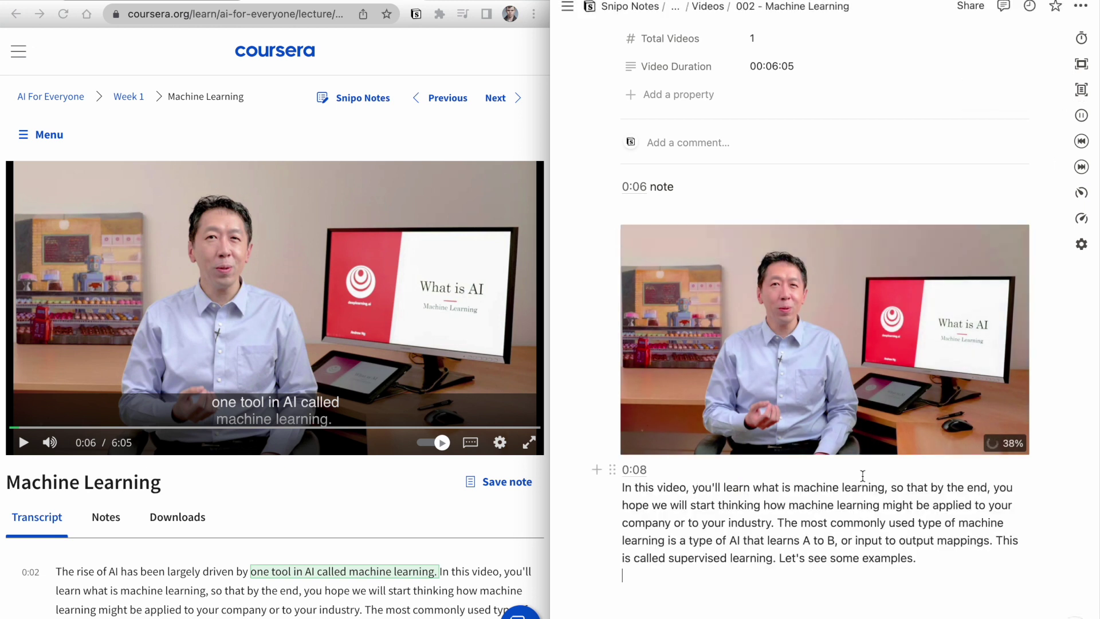
scroll(863, 554, down, 2)
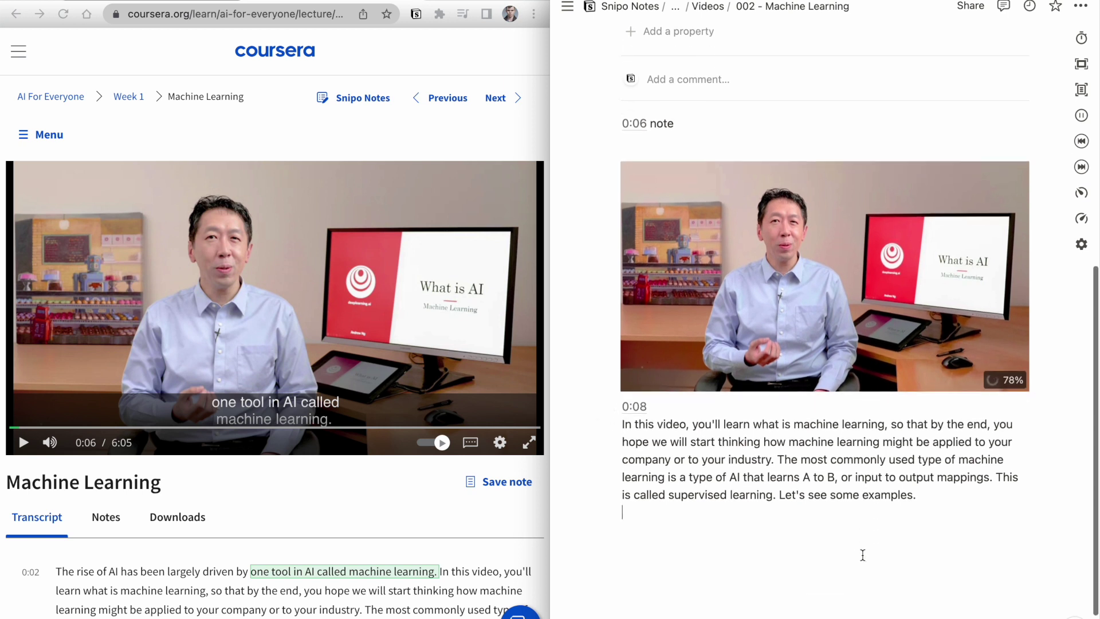
- Play the lecture briefly, skip back five seconds, and pause it at 0:11
click(1088, 115)
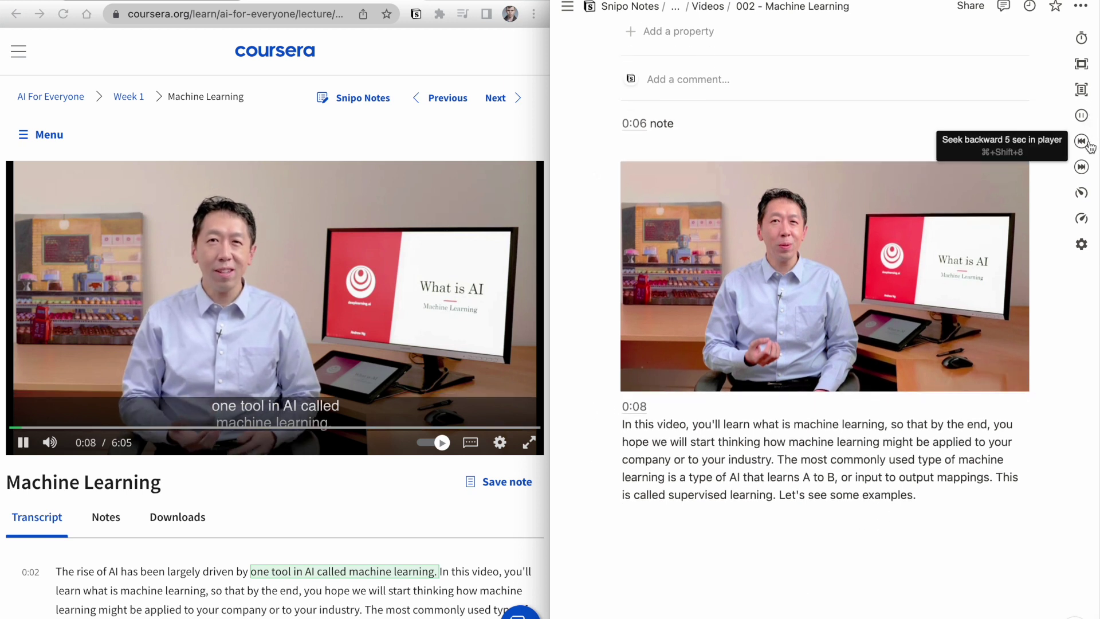
click(1088, 145)
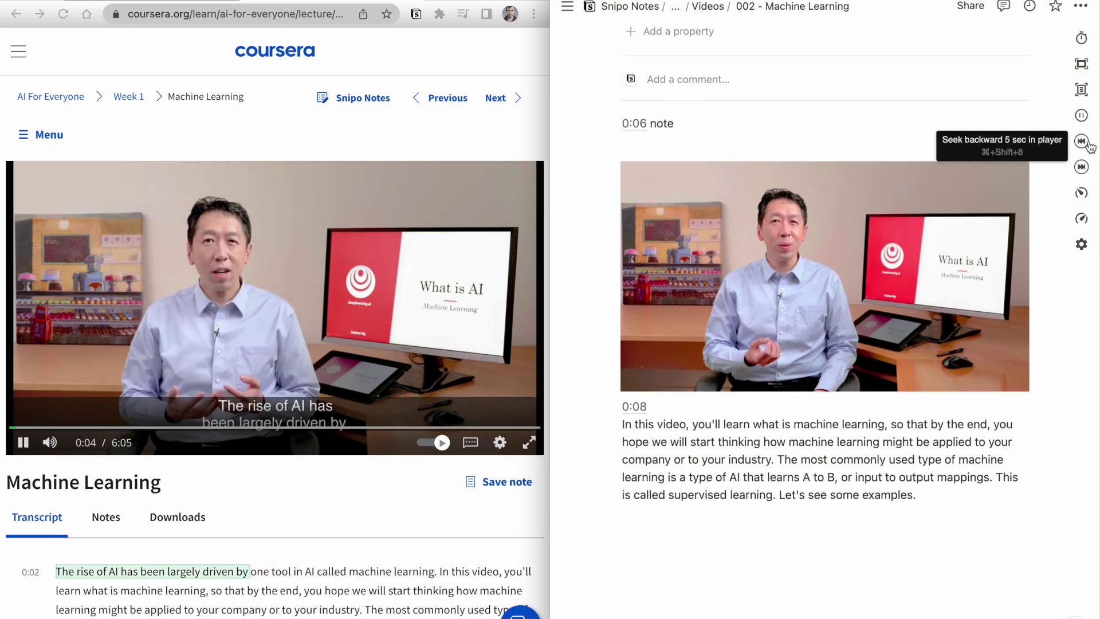
click(1083, 123)
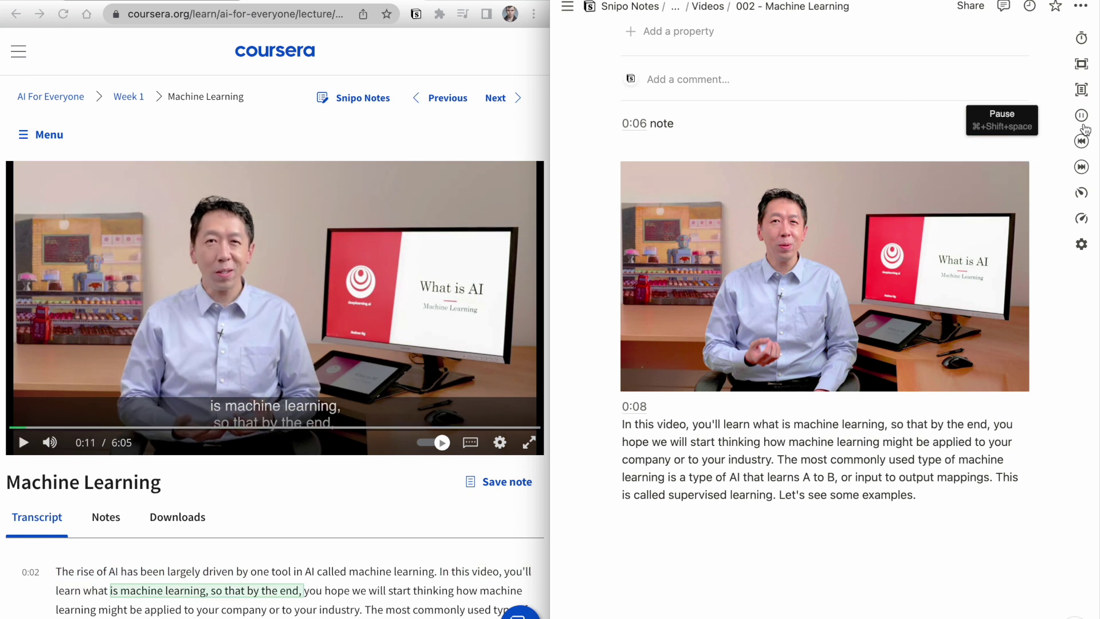
- In Snipo settings, toggle the Timestamp action, check the transcript range (Next, 30 s), then close
click(1080, 248)
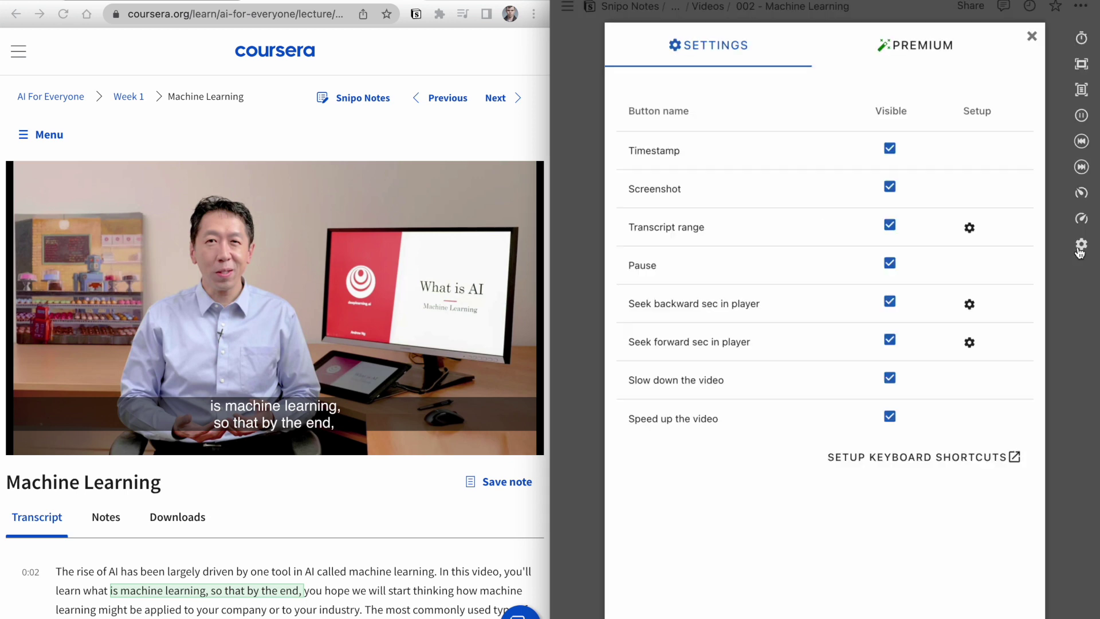
click(889, 149)
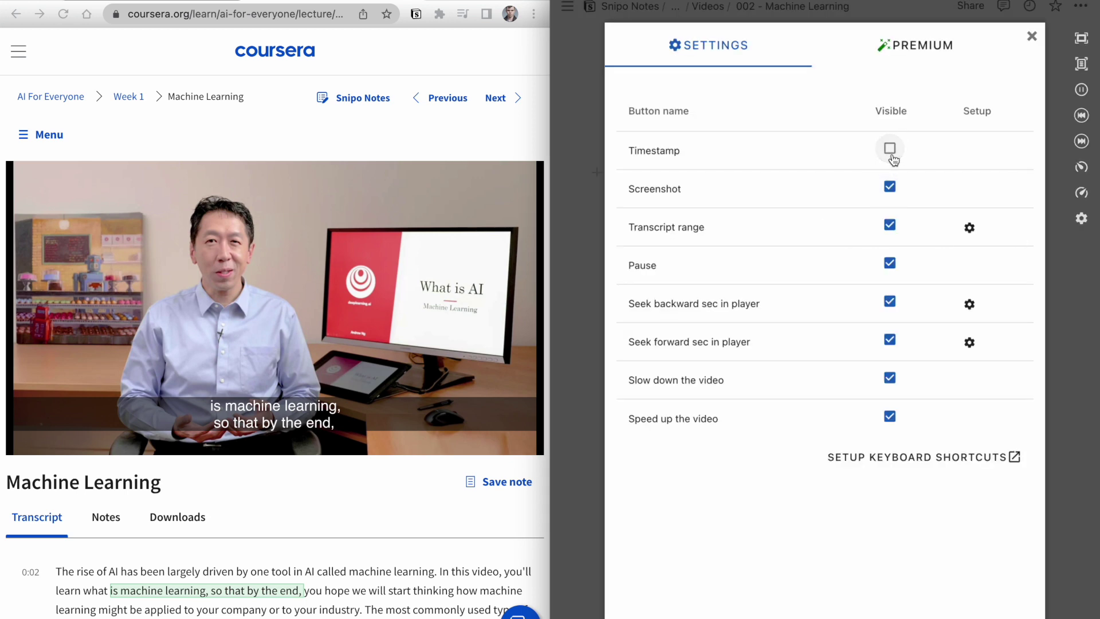
click(890, 149)
click(969, 227)
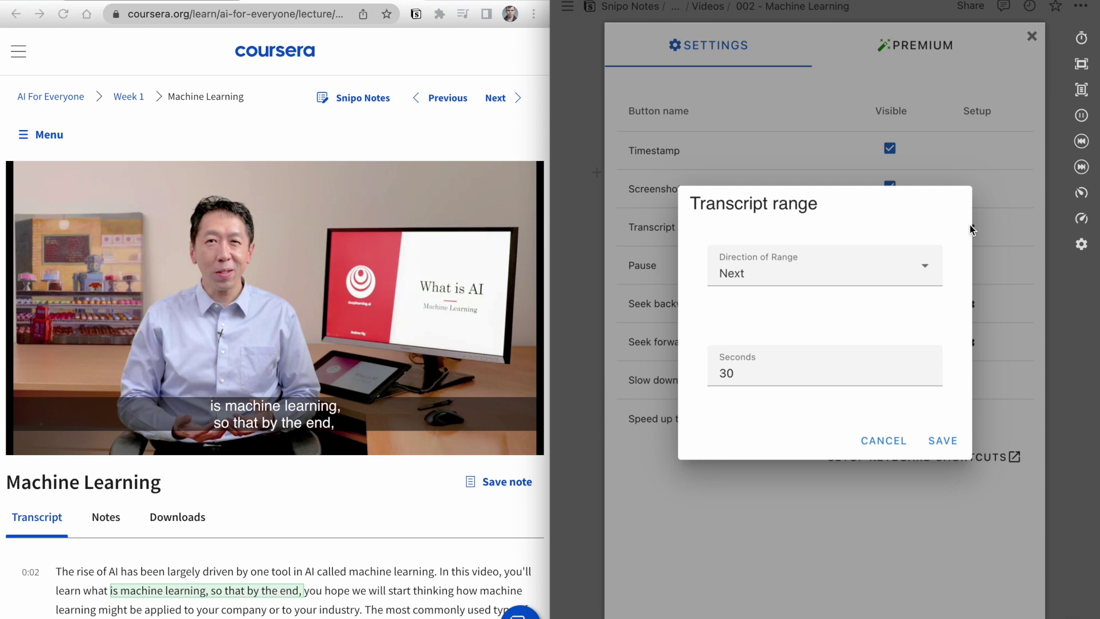
click(1012, 237)
click(1097, 370)
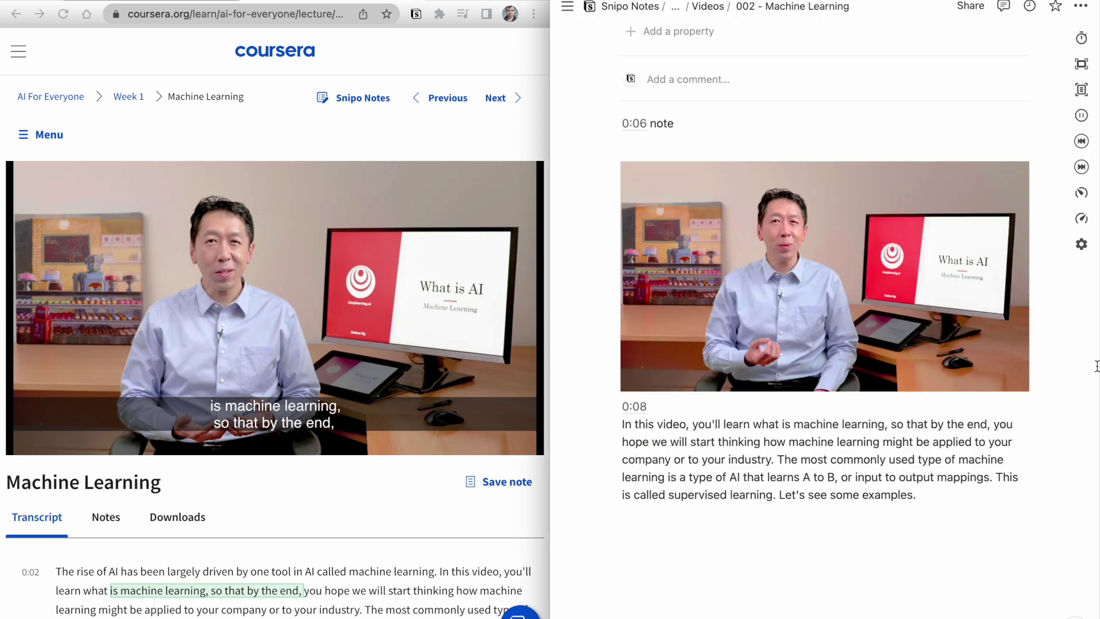
- Scroll notes to the top, advance to the 'What is data?' lecture, and open the Videos database
scroll(1013, 391, up, 1)
scroll(1013, 391, up, 5)
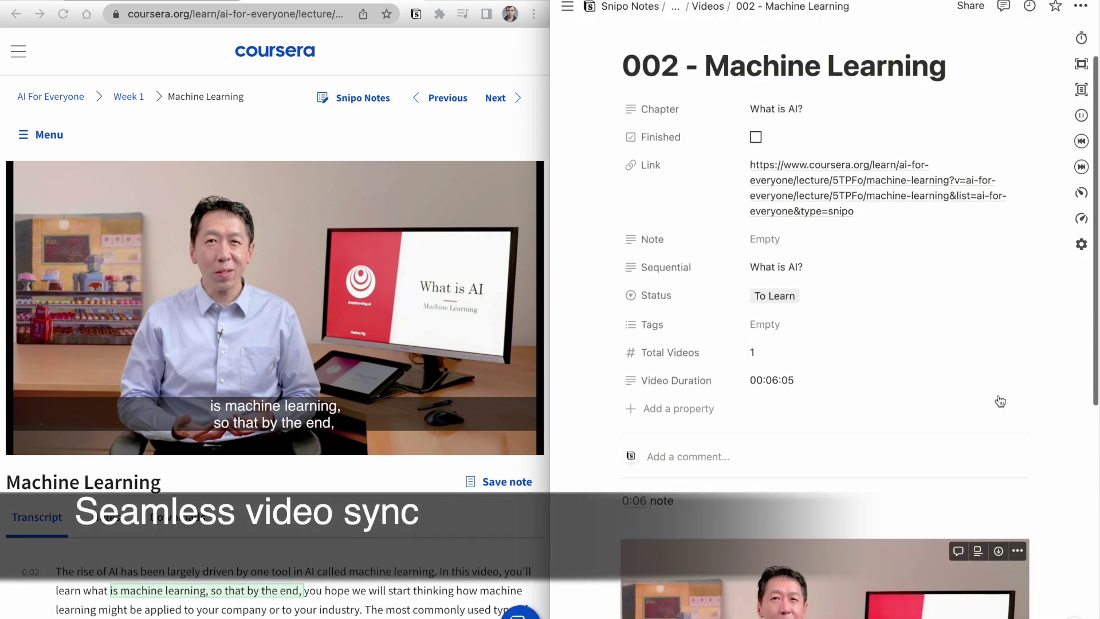
click(498, 98)
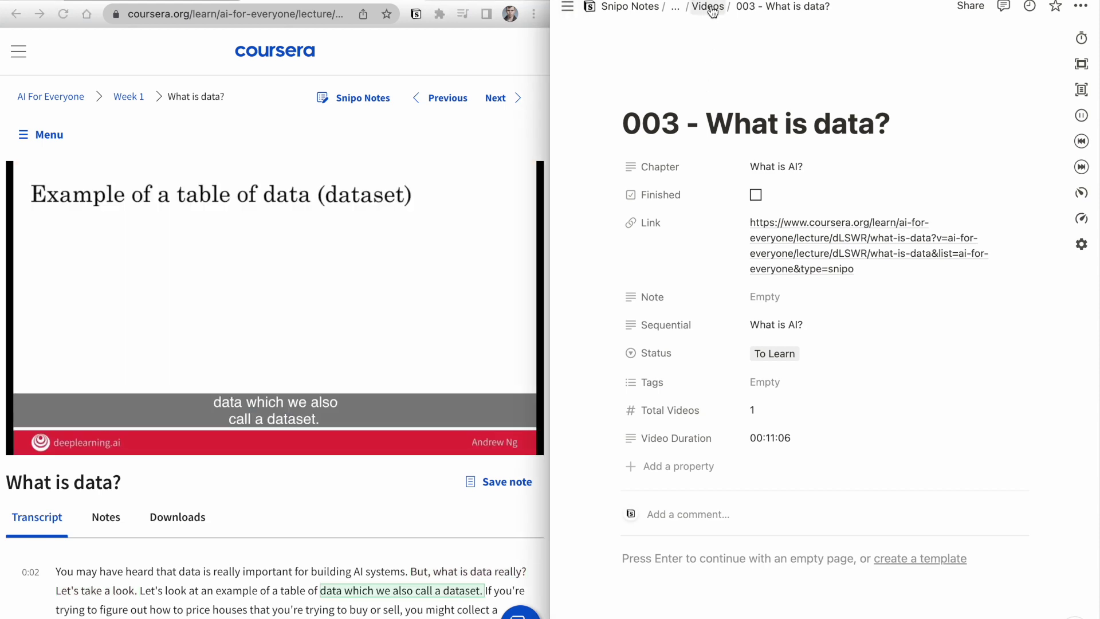
click(711, 8)
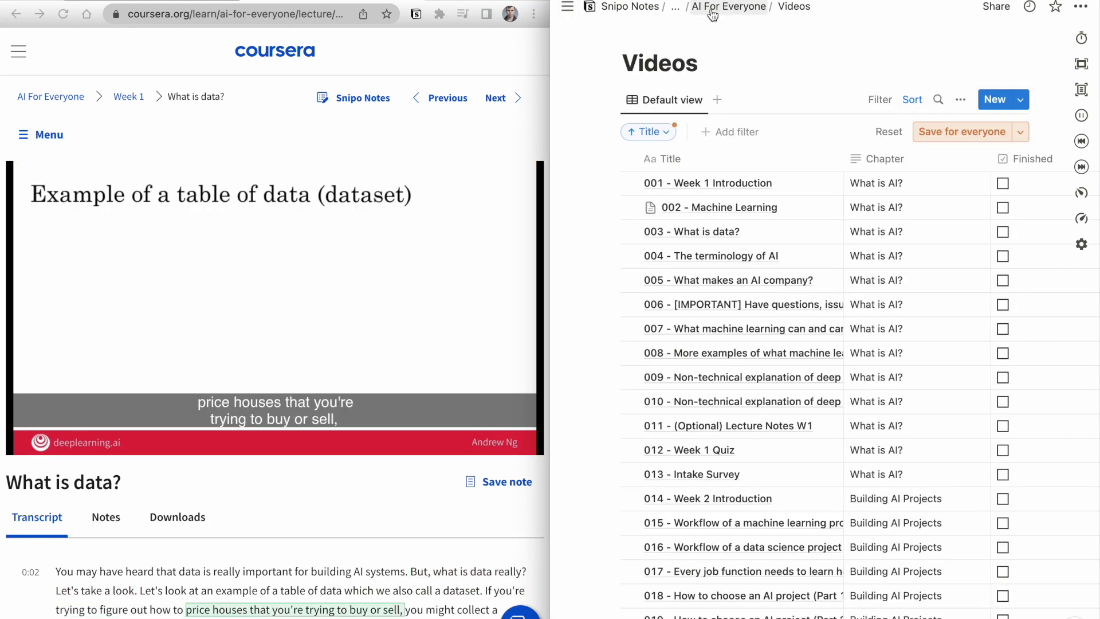
scroll(682, 183, right, 10)
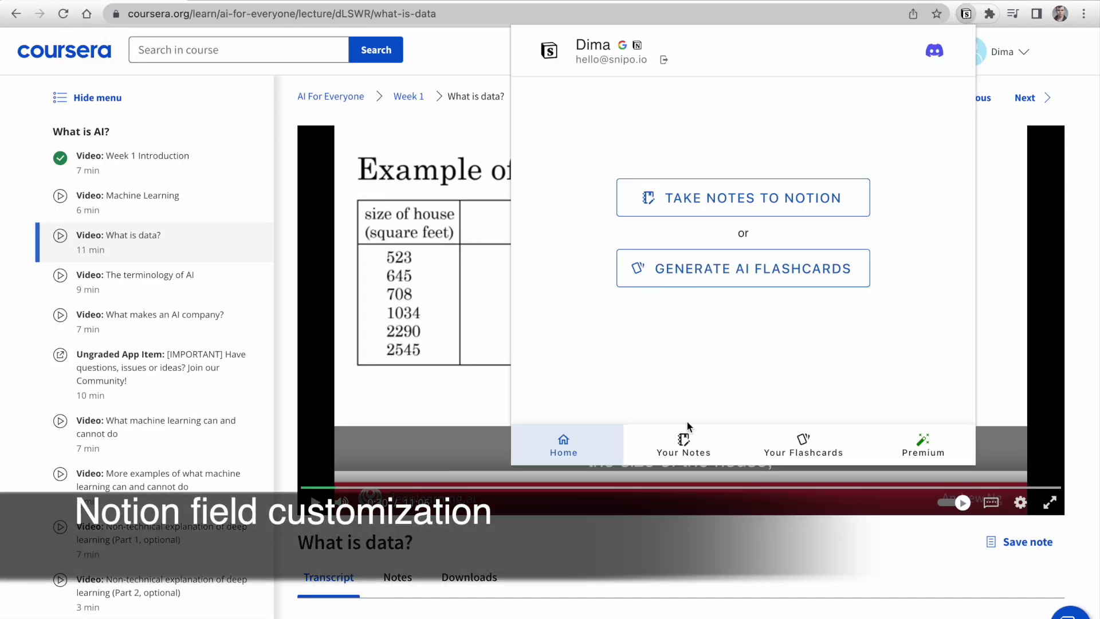
- Show Snipo's Coursera default Notion properties: Chapter, Finished, Link, Note, Sequential and Status
click(689, 436)
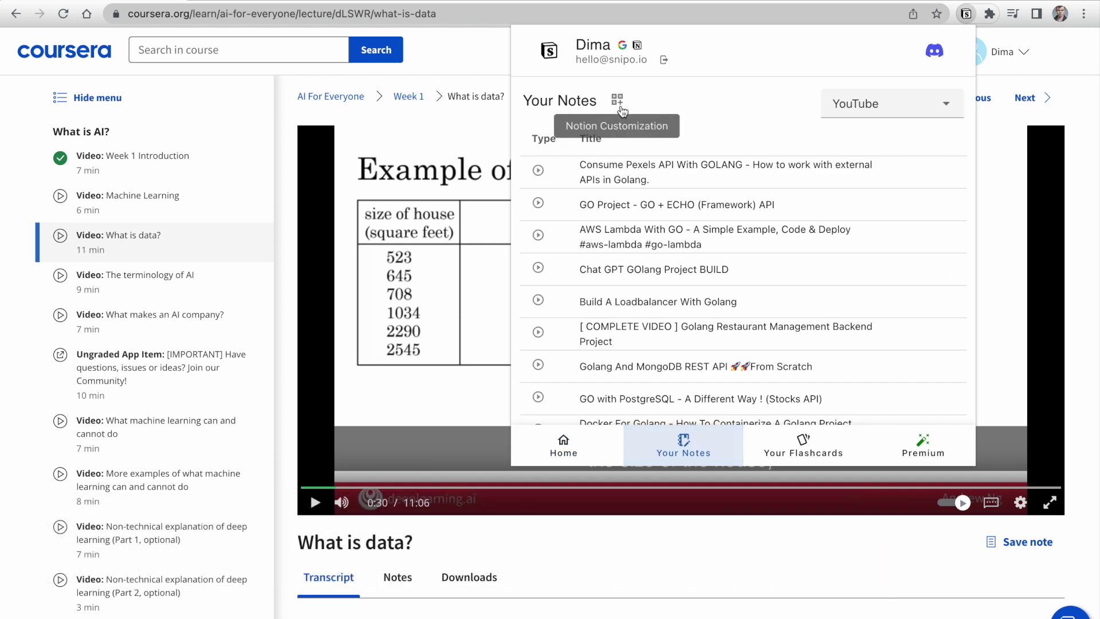
click(618, 100)
click(894, 147)
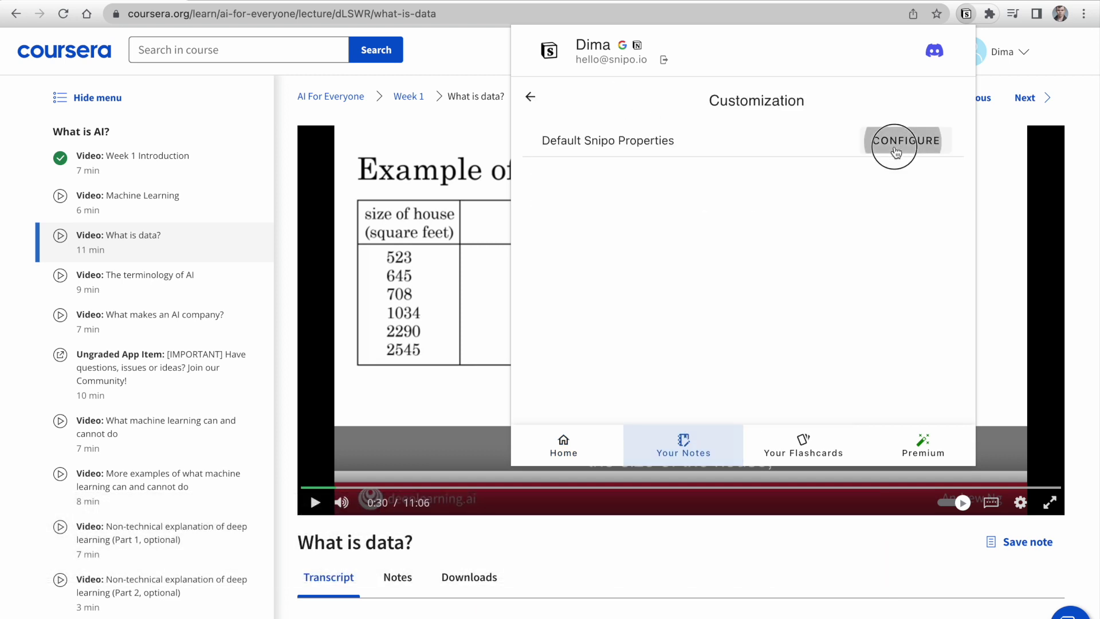
click(900, 142)
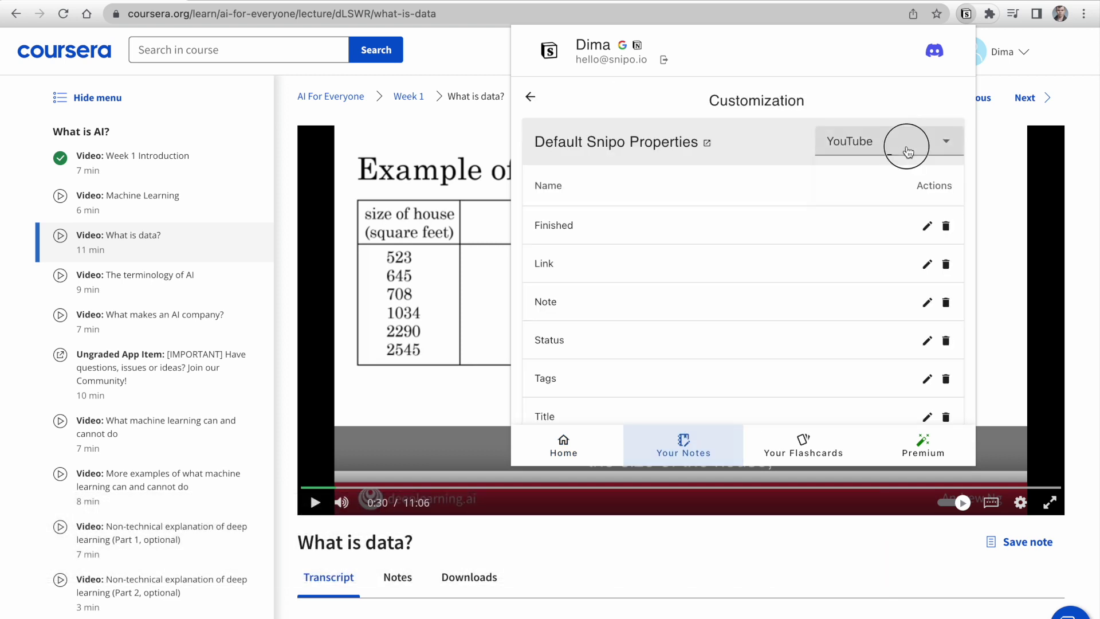
click(889, 246)
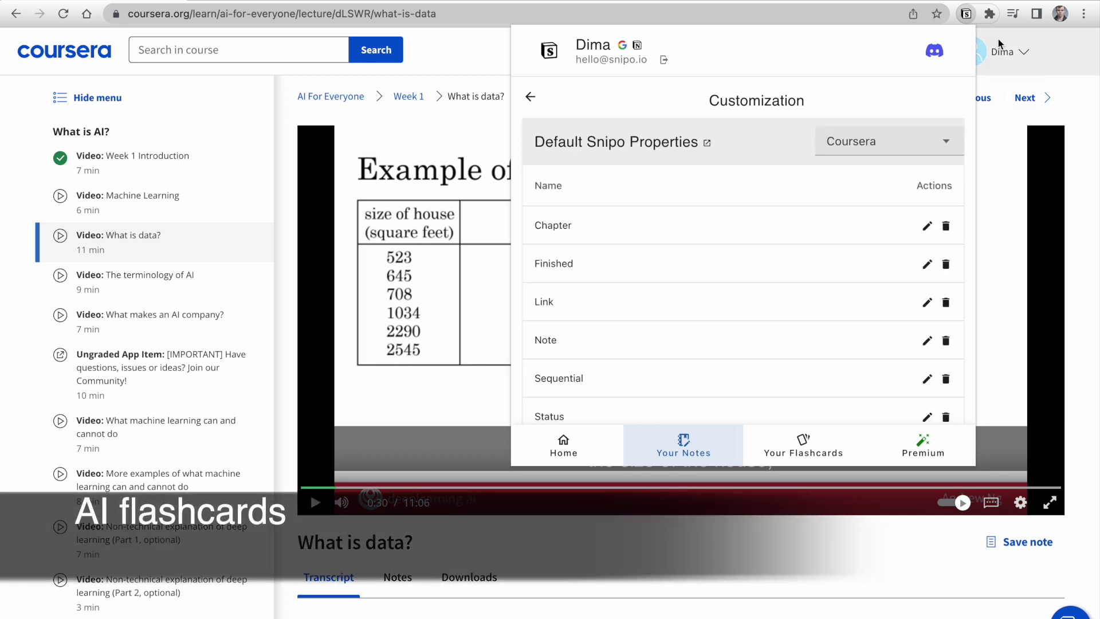
- Generate five AI flashcards from the 'What is data?' lecture
click(968, 16)
click(970, 18)
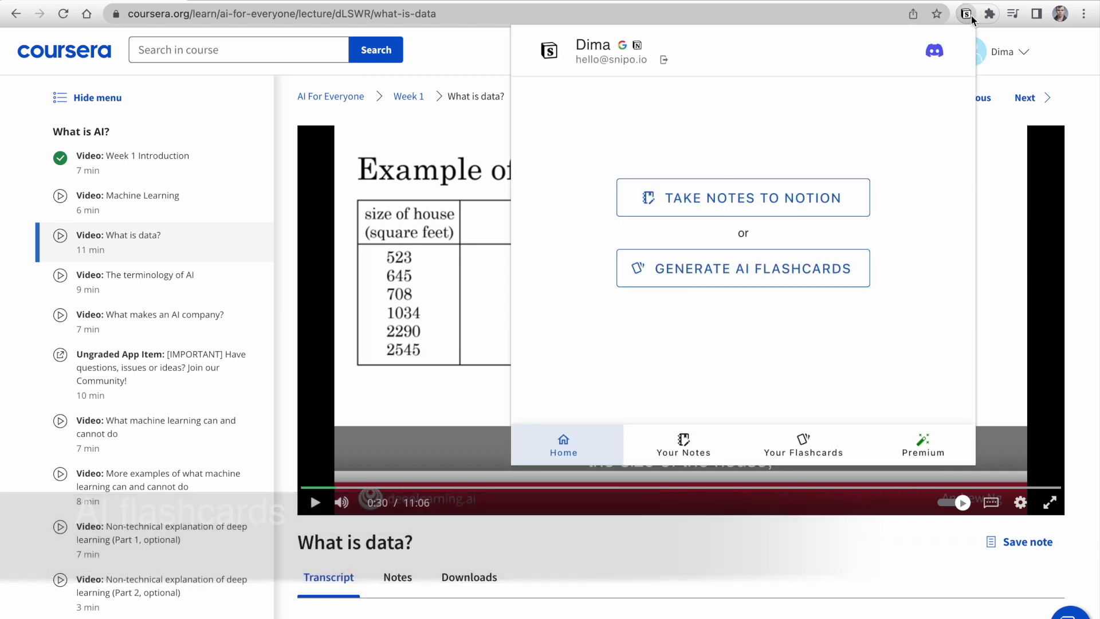
click(791, 270)
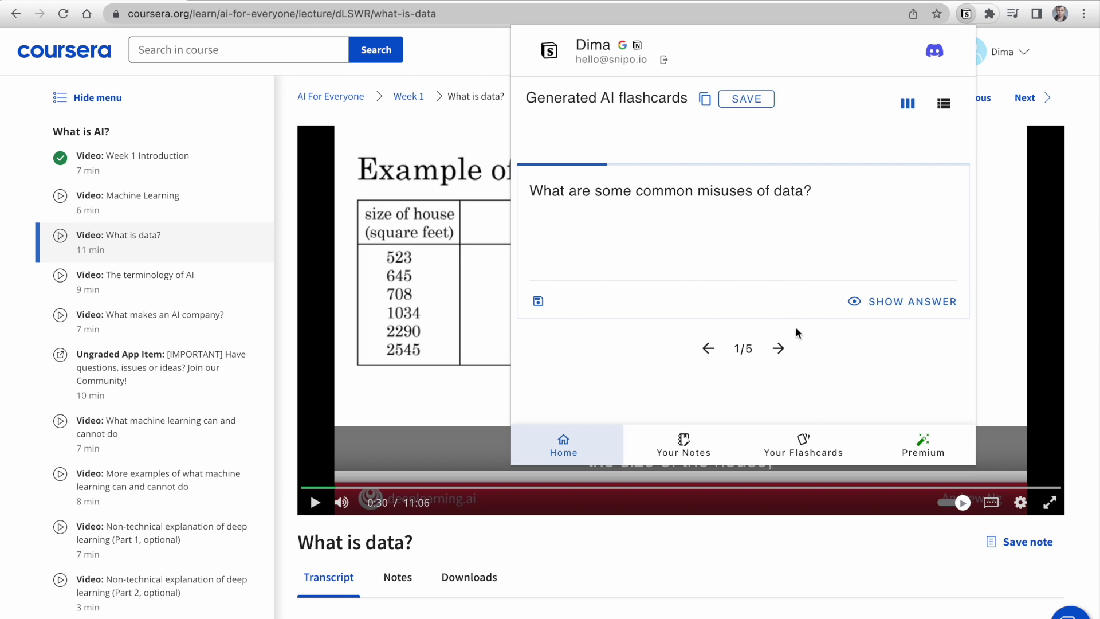
- Browse to flashcard 4/5, flip its answer and question, then view the AI and Golang decks
click(779, 348)
click(779, 348)
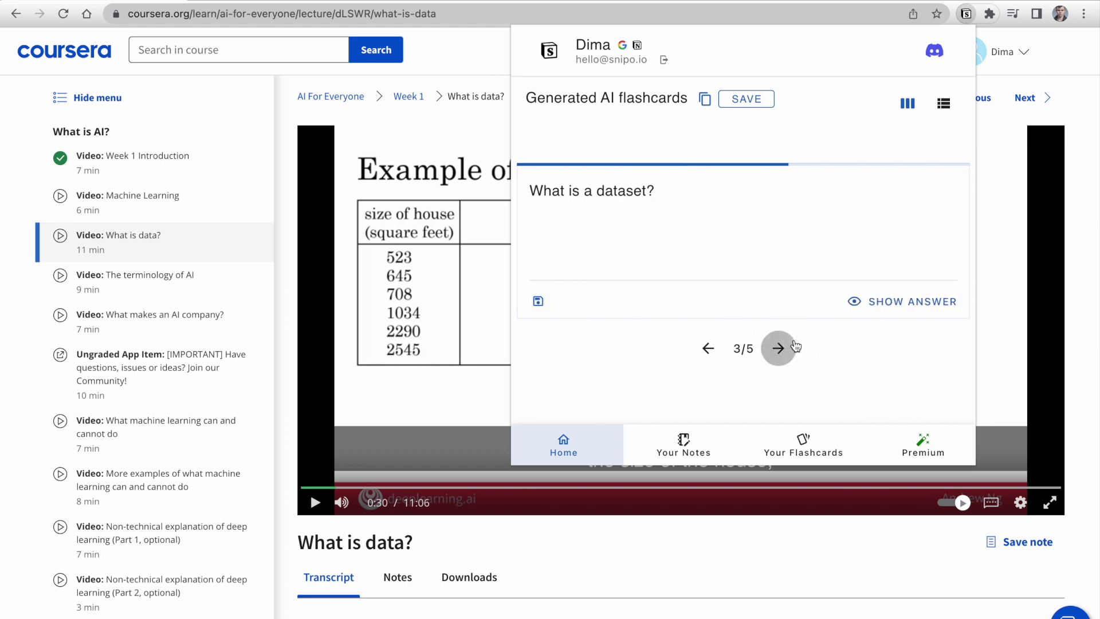
click(779, 348)
click(872, 300)
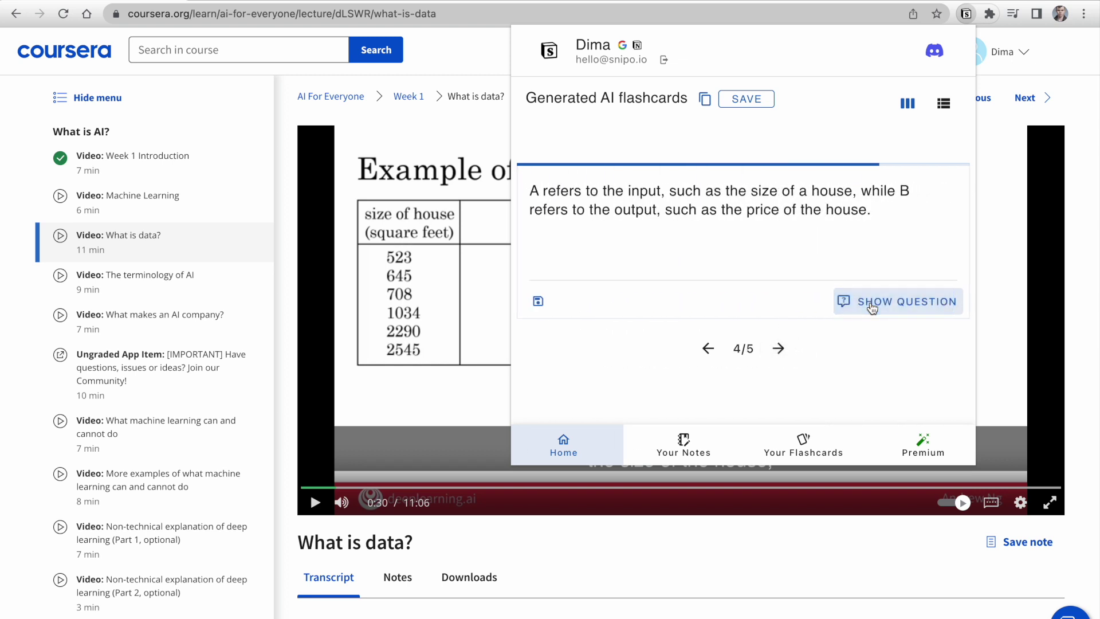
click(871, 300)
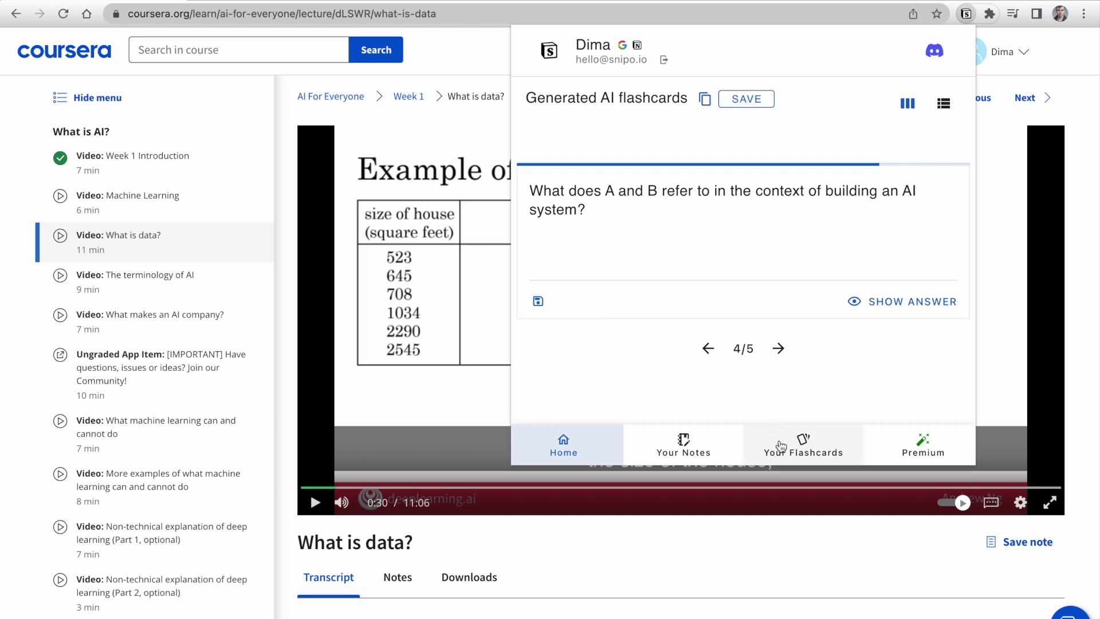
click(799, 462)
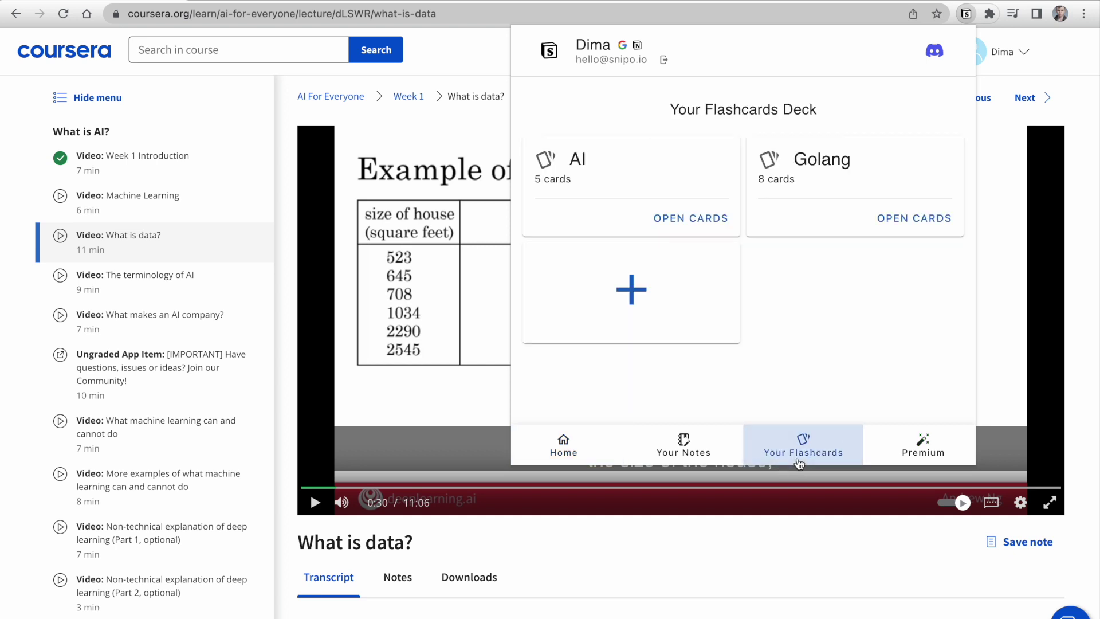
- Open the AI deck's five cards and review its Manage options such as Export To Anki
click(660, 181)
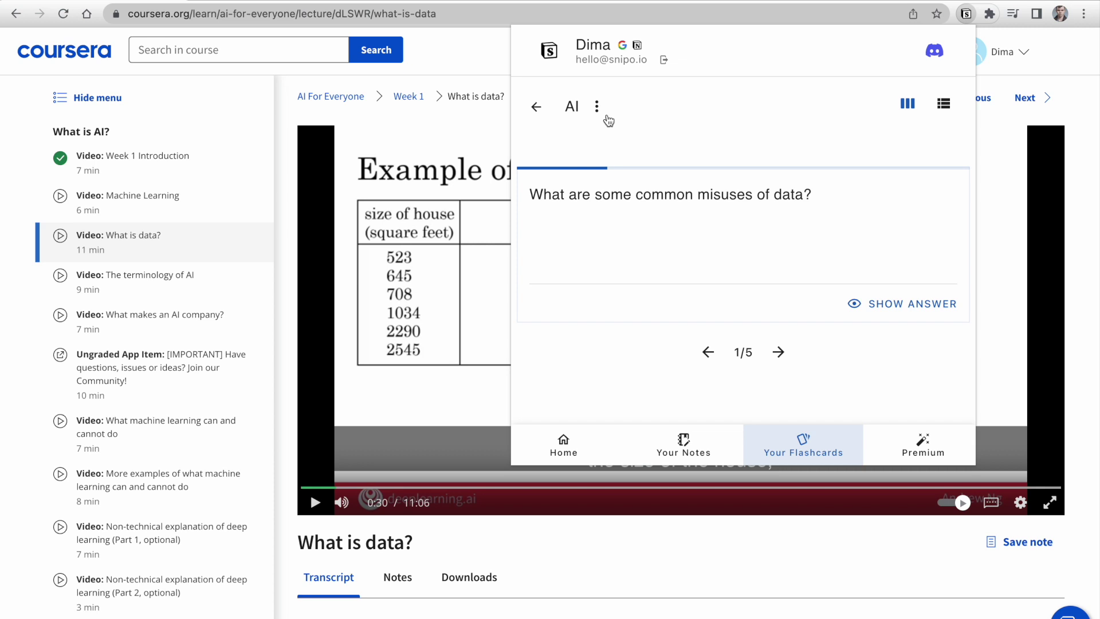
click(605, 108)
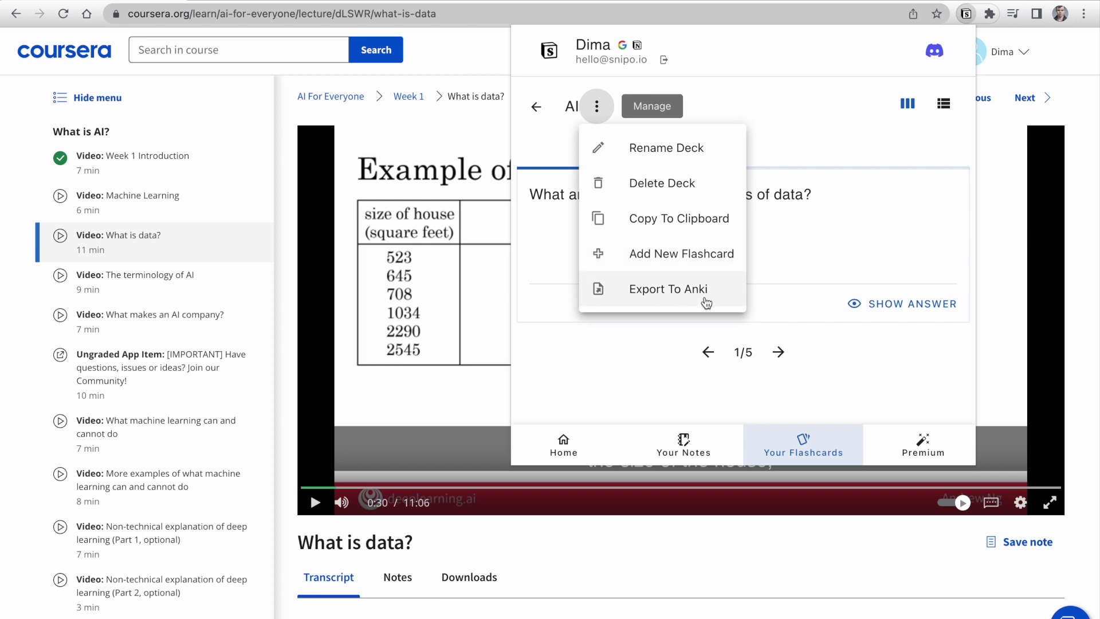
click(827, 145)
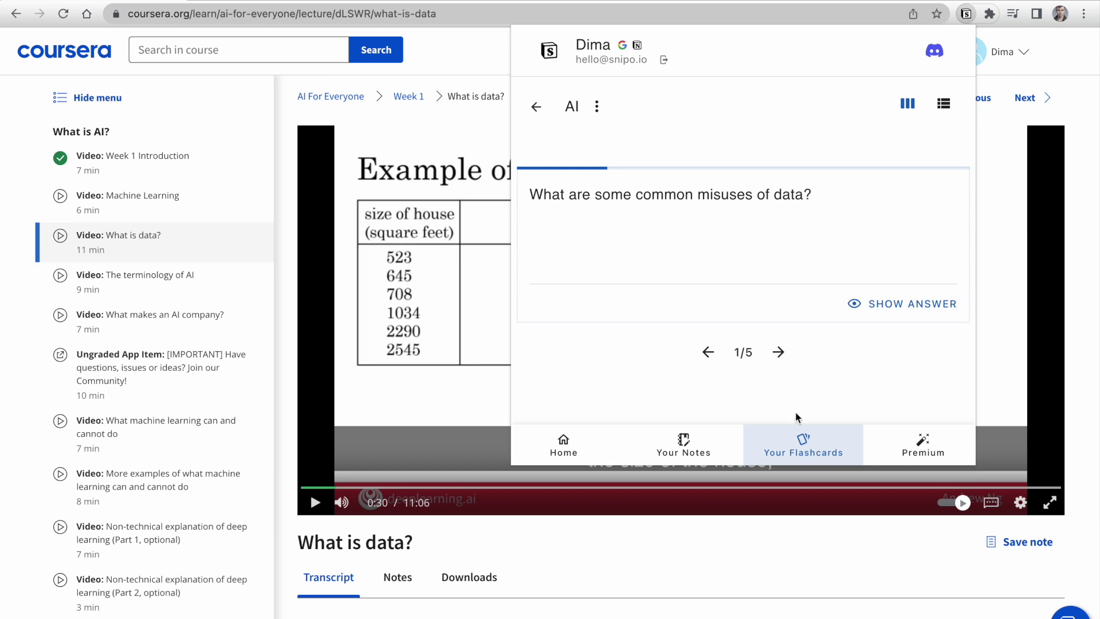
- Show Snipo's Premium plan page: $3/month billed yearly or $4/month monthly
click(917, 445)
click(899, 453)
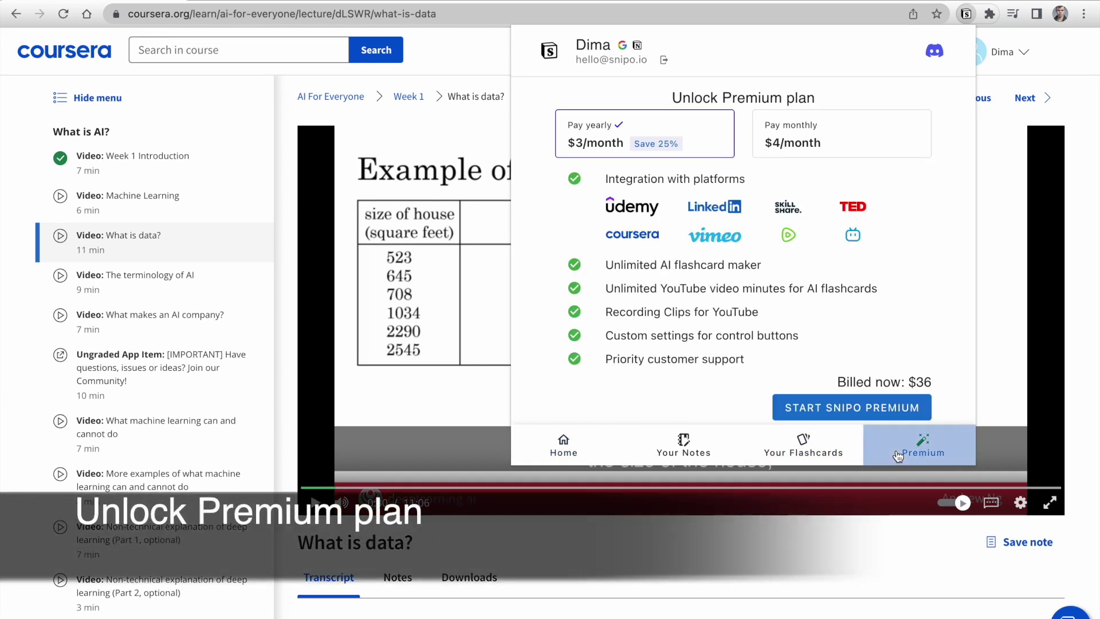